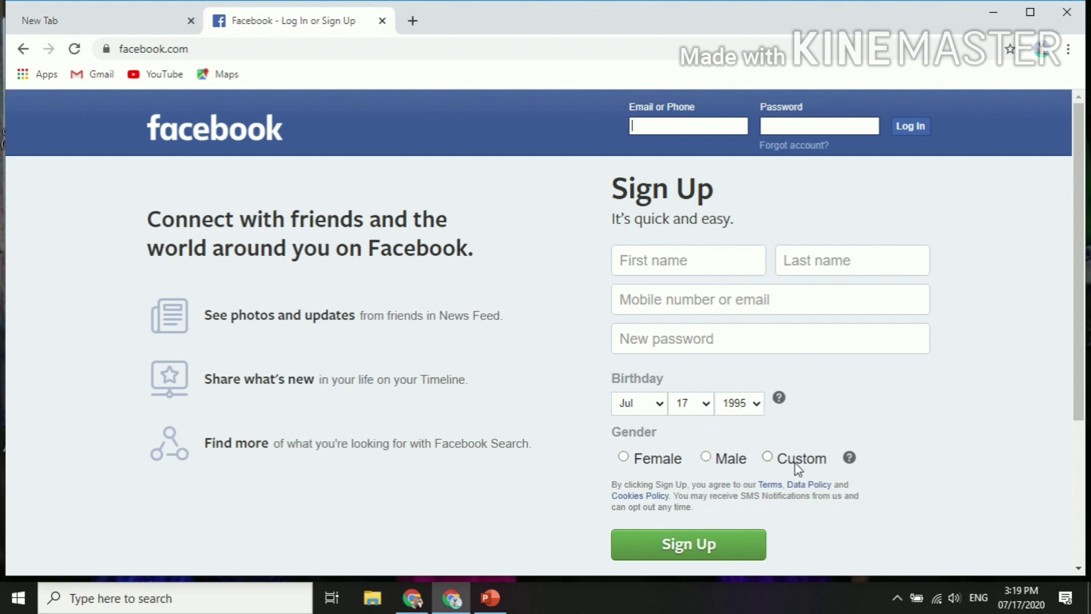
left_click(710, 554)
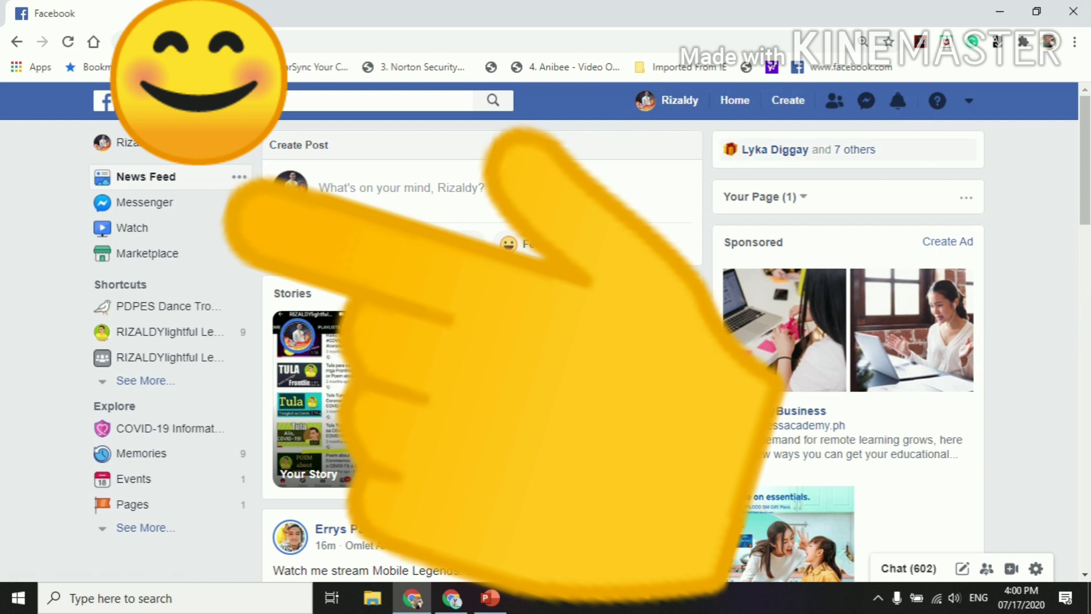
Open Messenger from the Facebook home page, create and join a new video room, and collapse the self-view.
left_click(147, 209)
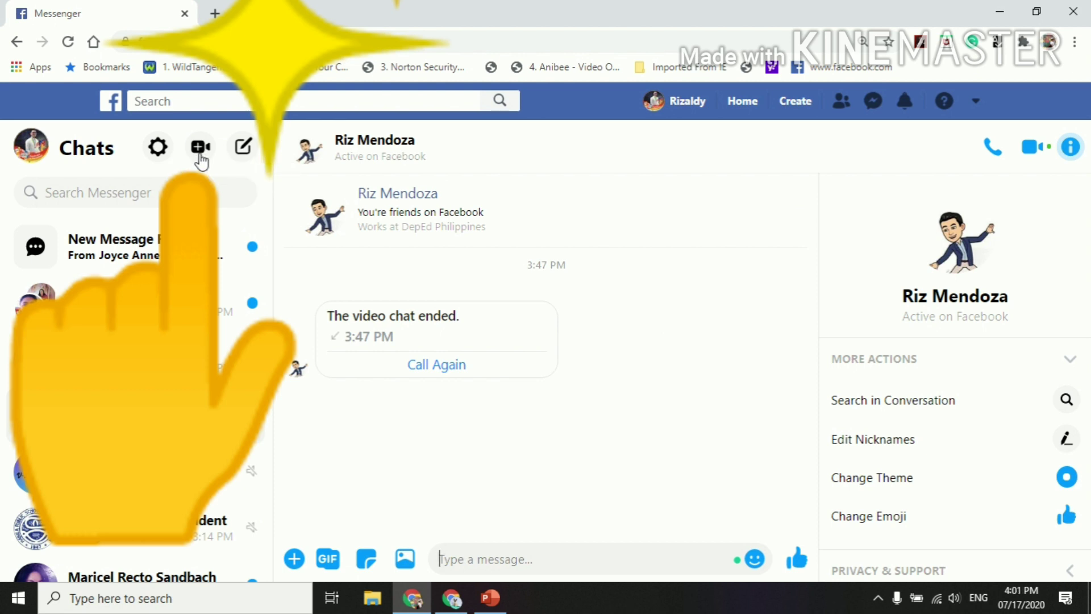
left_click(201, 148)
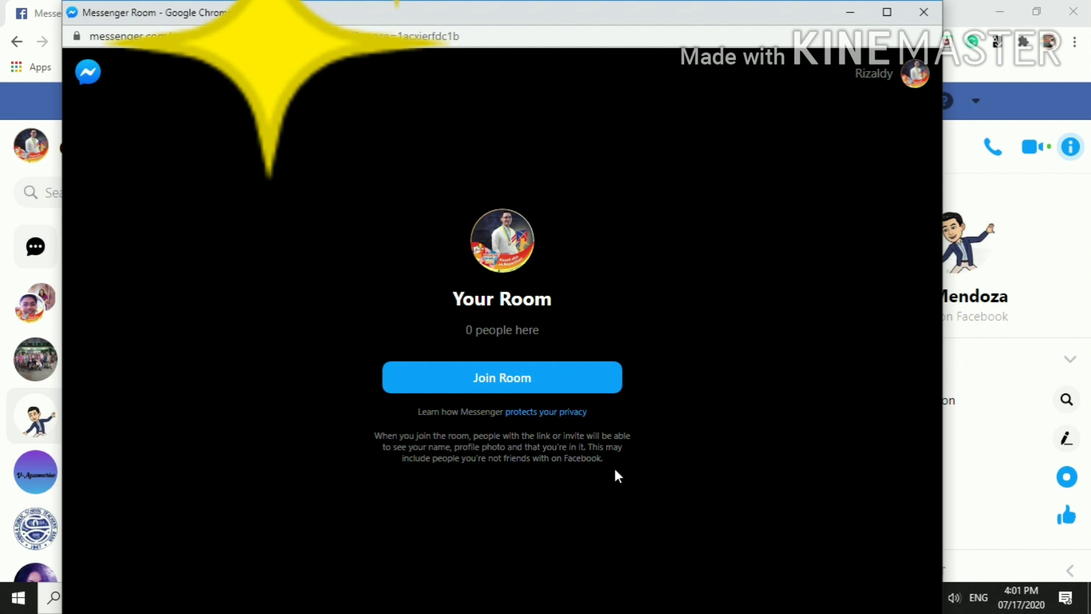
left_click(510, 385)
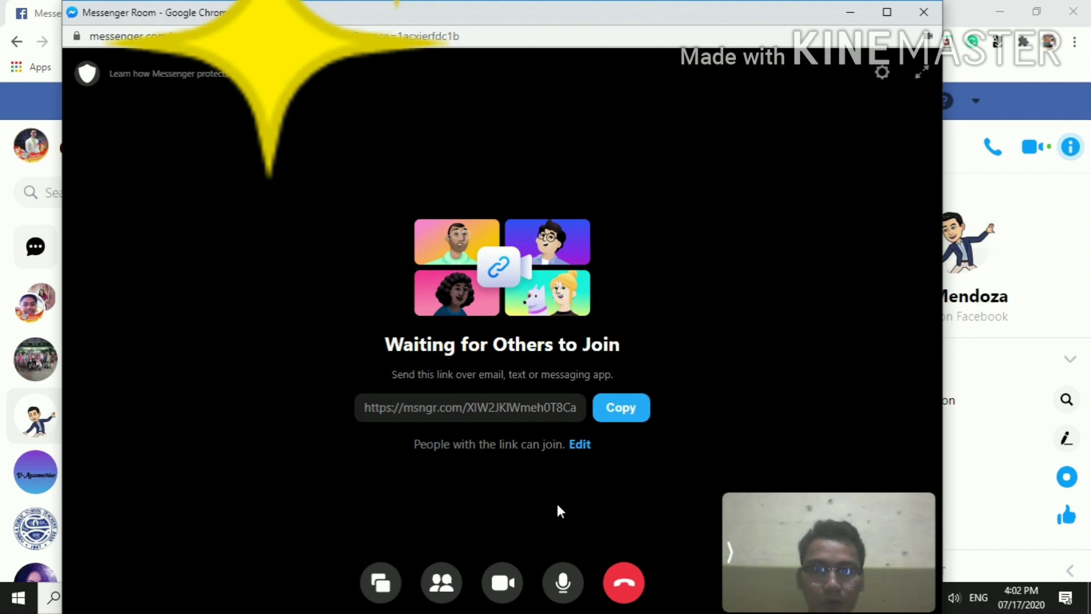
left_click(729, 550)
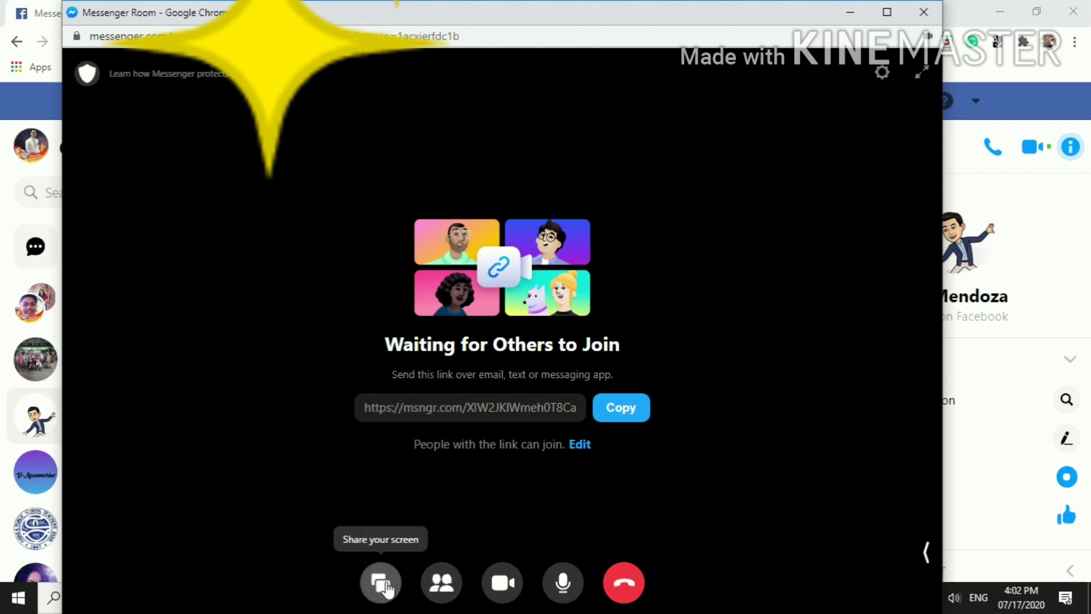
Share the entire screen in the room, stop sharing it, and collapse the self-view again.
left_click(381, 584)
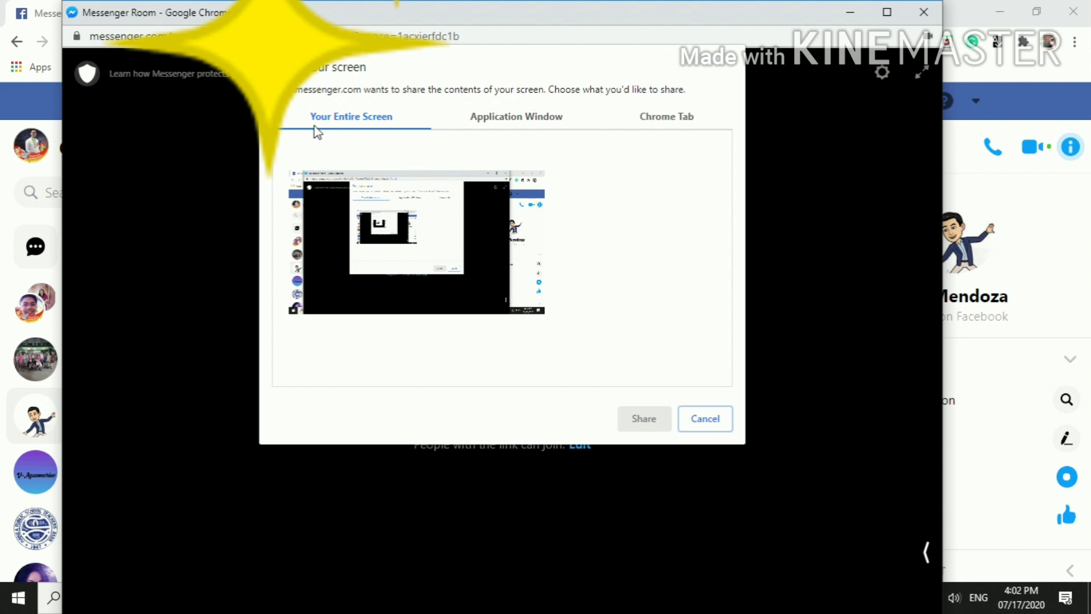
left_click(389, 236)
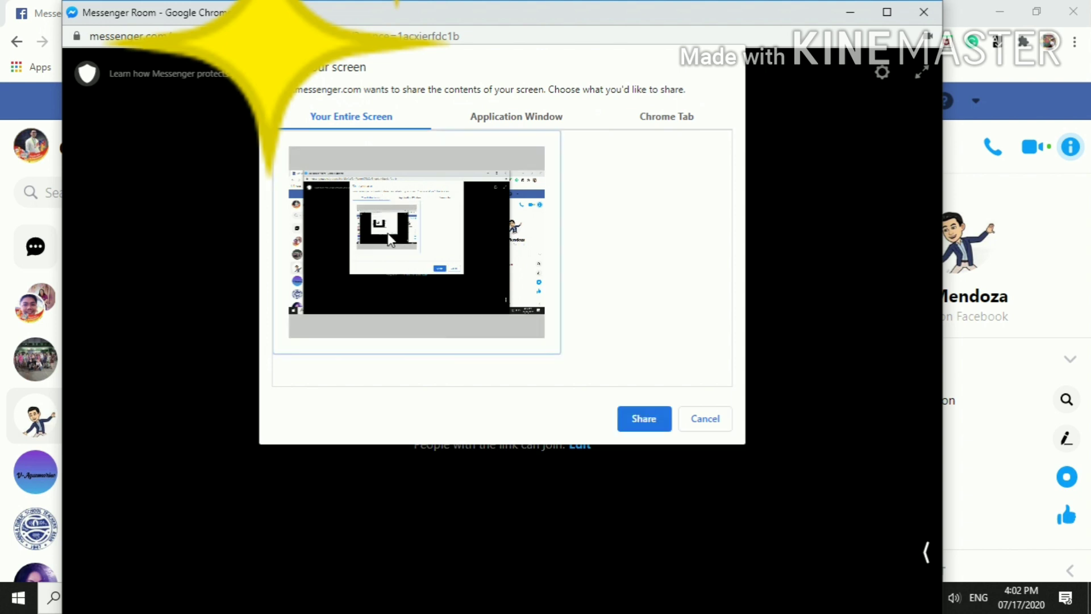
left_click(647, 424)
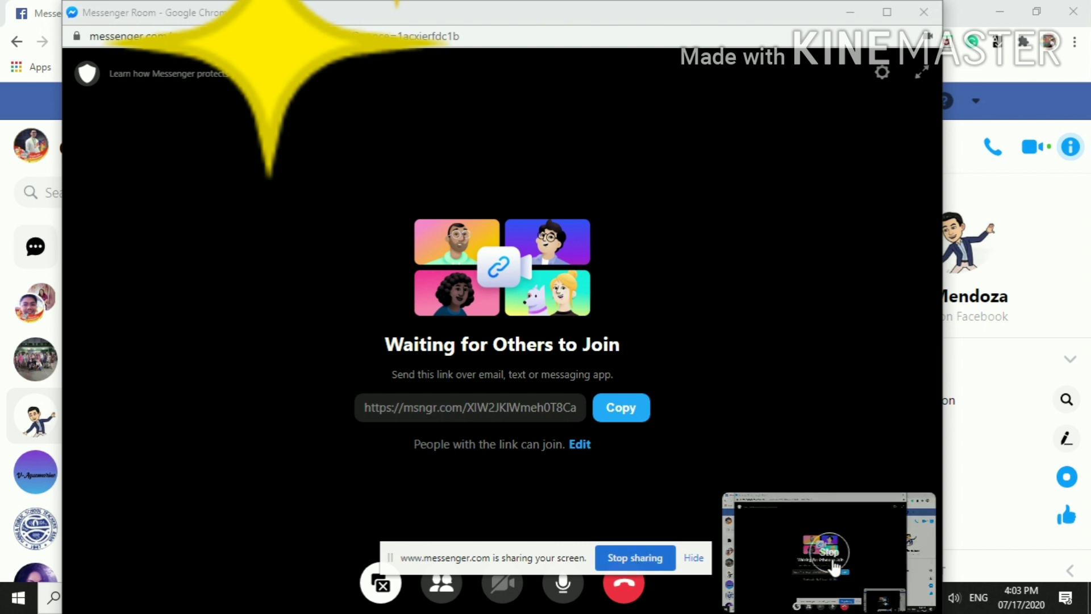
left_click(637, 560)
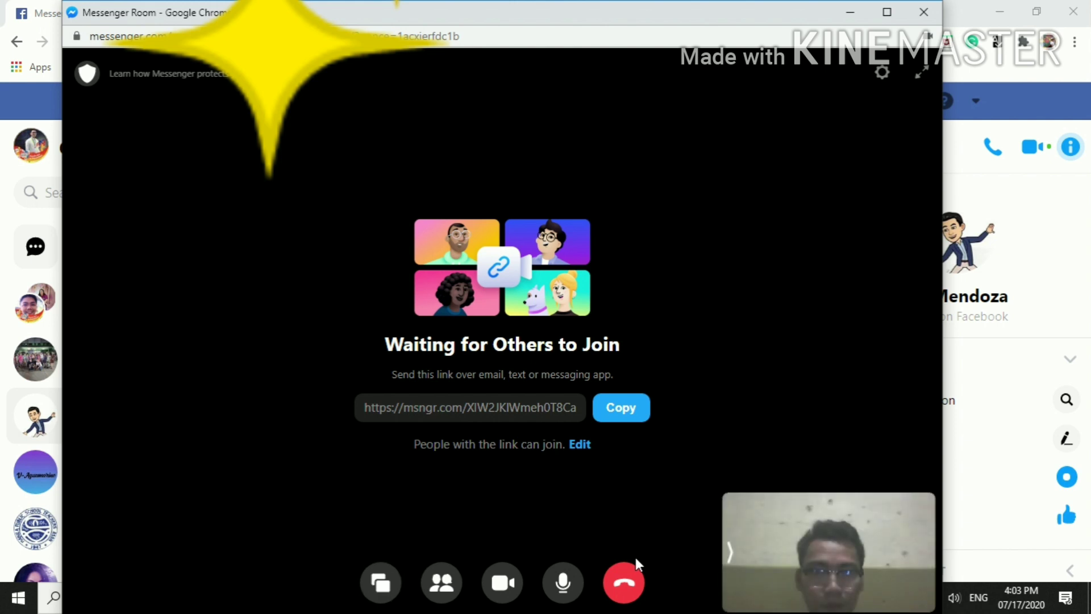
left_click(732, 553)
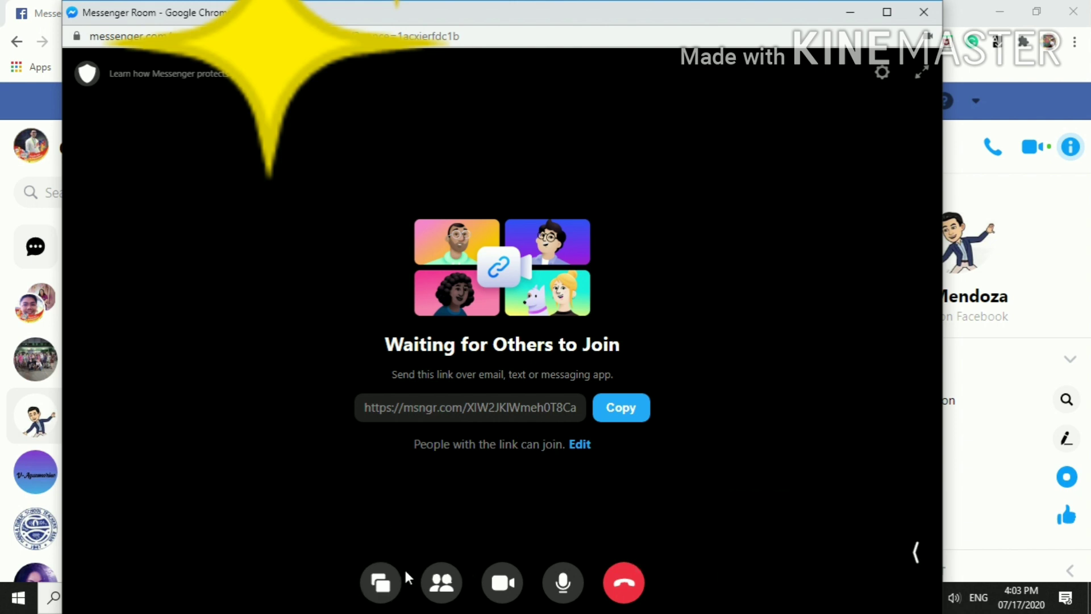
Review the Application Window and Chrome Tab choices for screen sharing, and cancel without sharing.
left_click(378, 582)
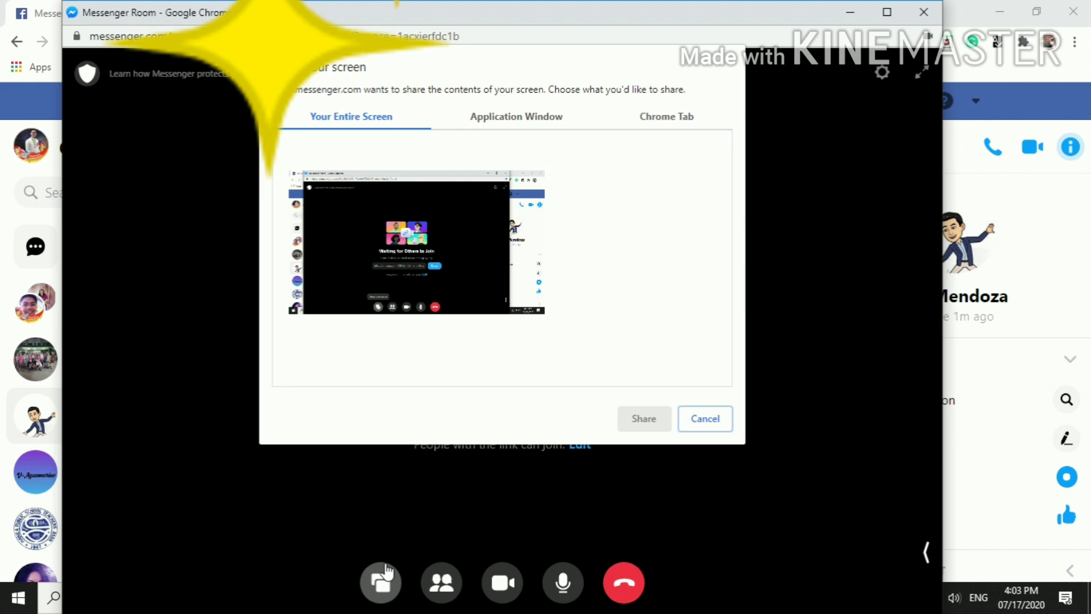
left_click(518, 126)
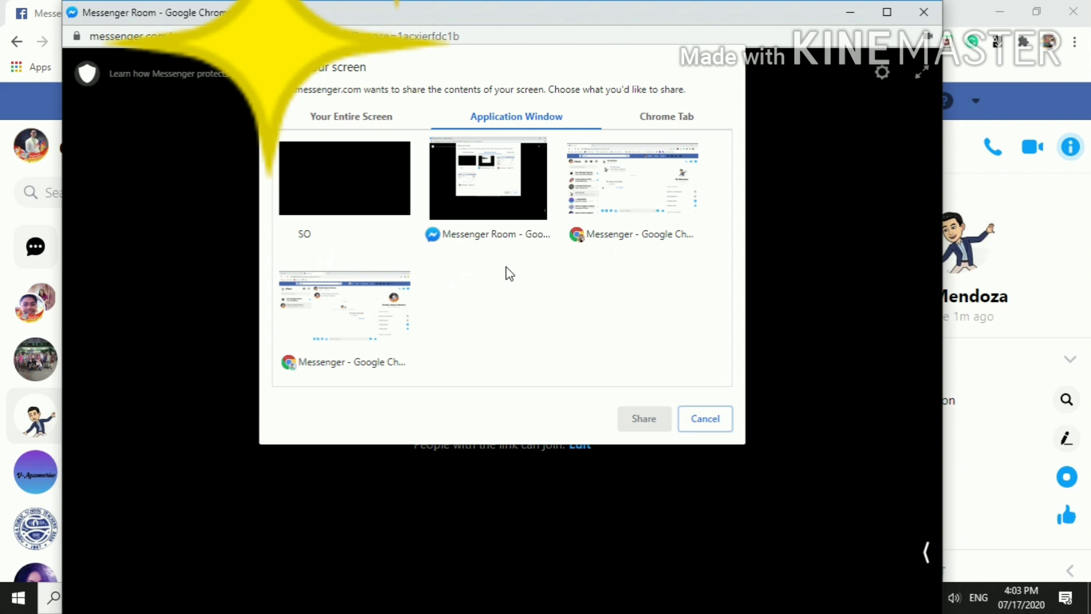
left_click(679, 119)
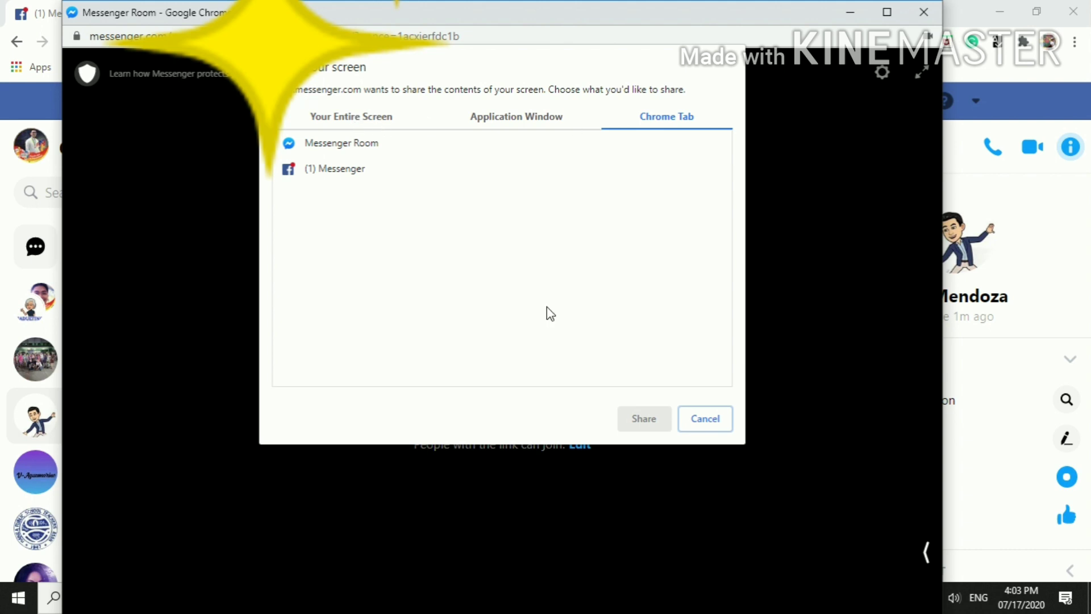
left_click(715, 423)
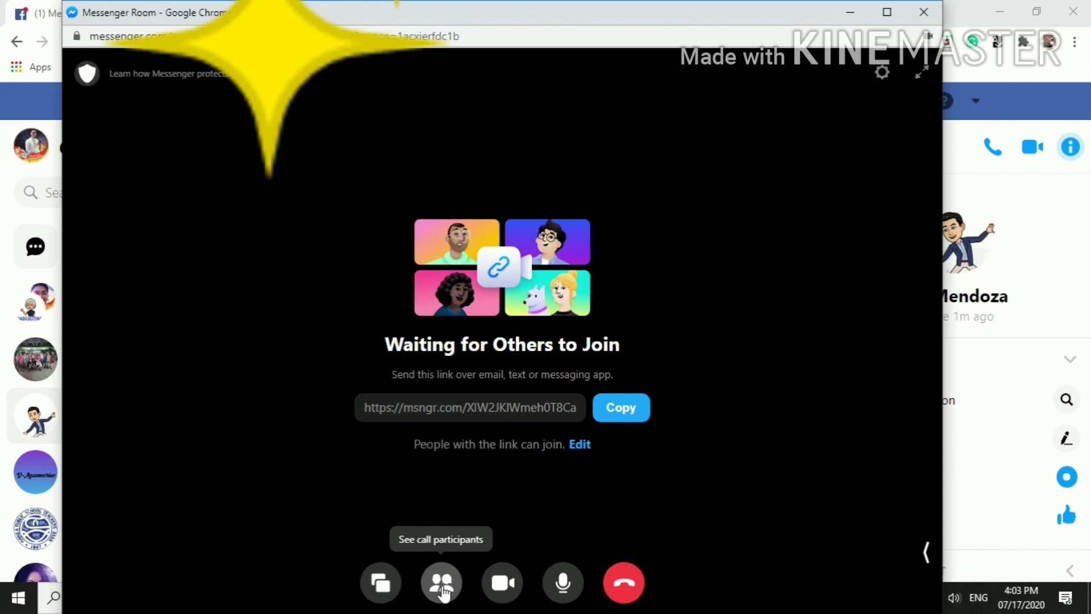
Show the room's call participants, check the room settings, and return to the people list.
left_click(443, 591)
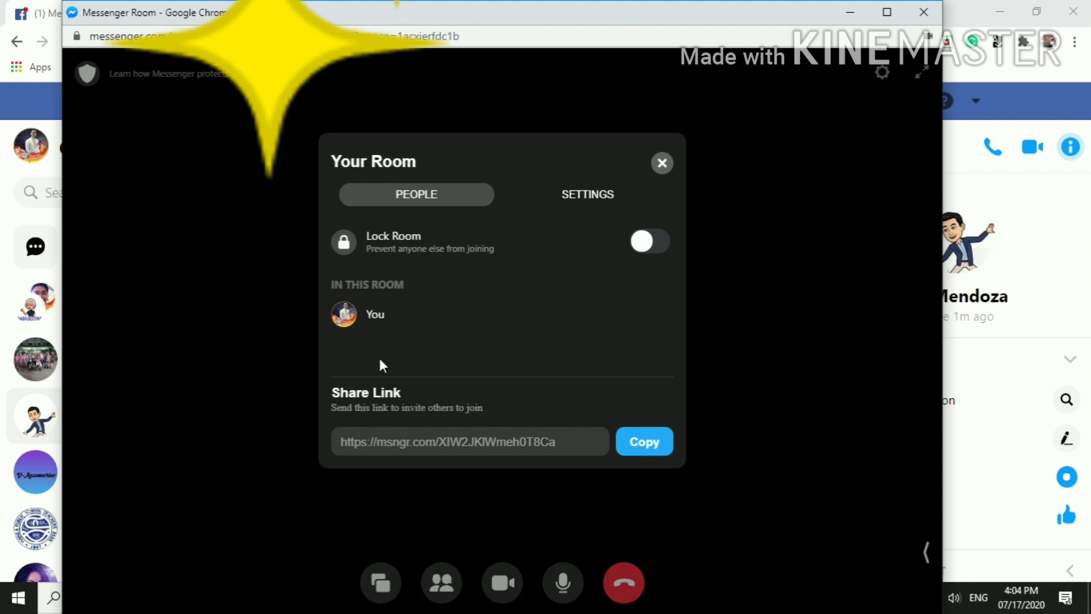
left_click(588, 199)
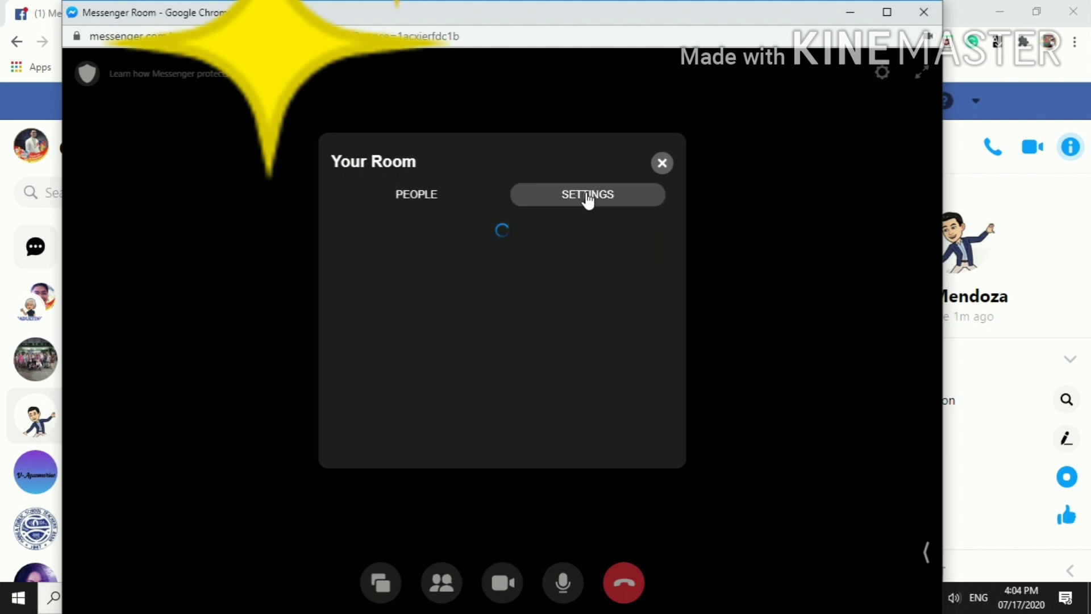
left_click(416, 202)
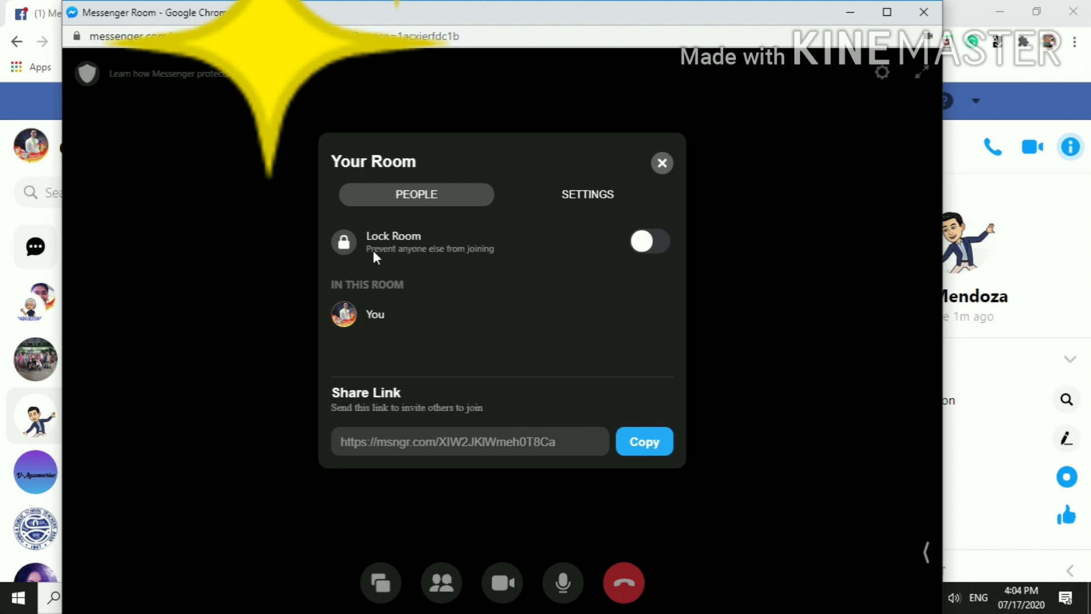
Bring up the Lock Room confirmation twice, cancel it each time, and close the room details.
left_click(662, 248)
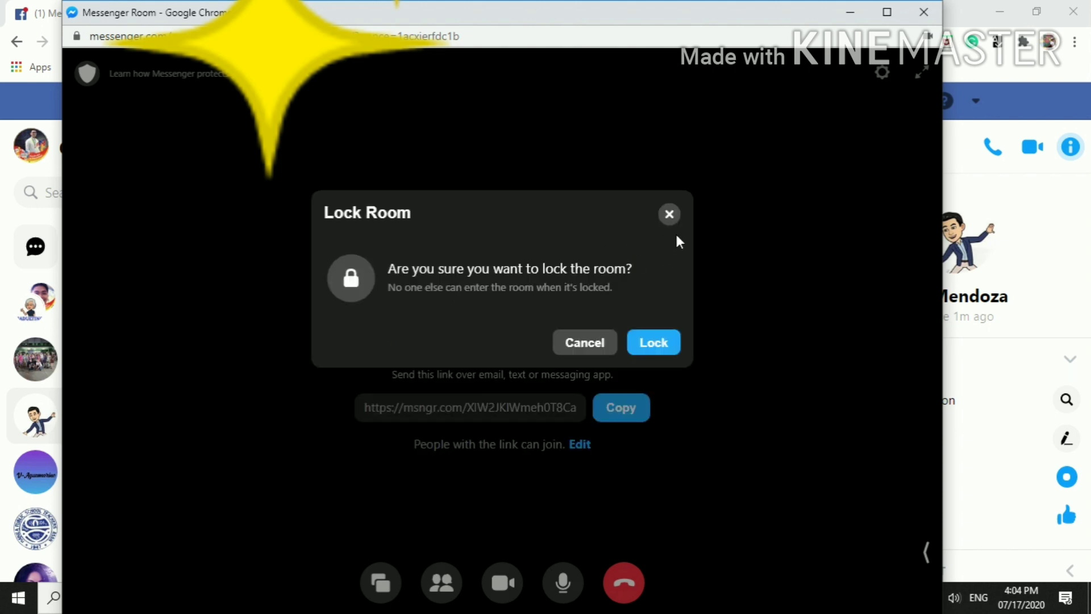
left_click(580, 347)
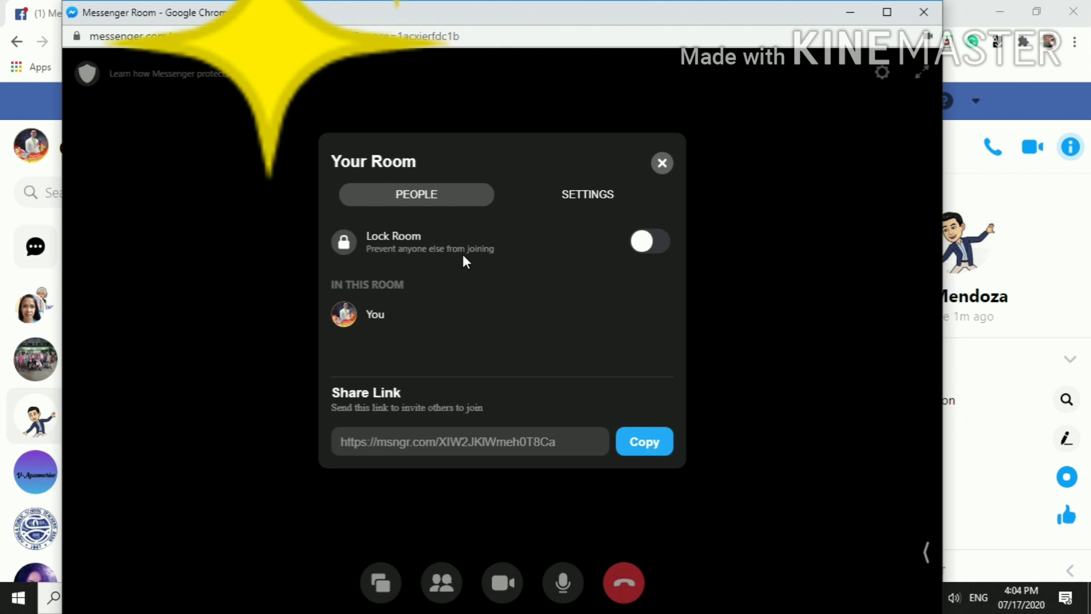
left_click(659, 243)
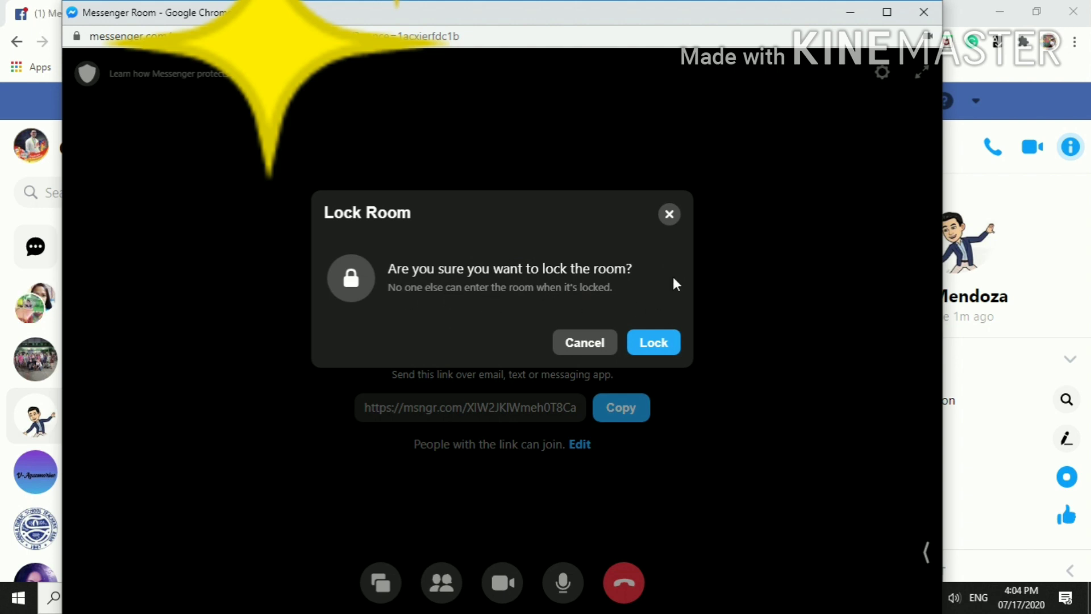
left_click(586, 344)
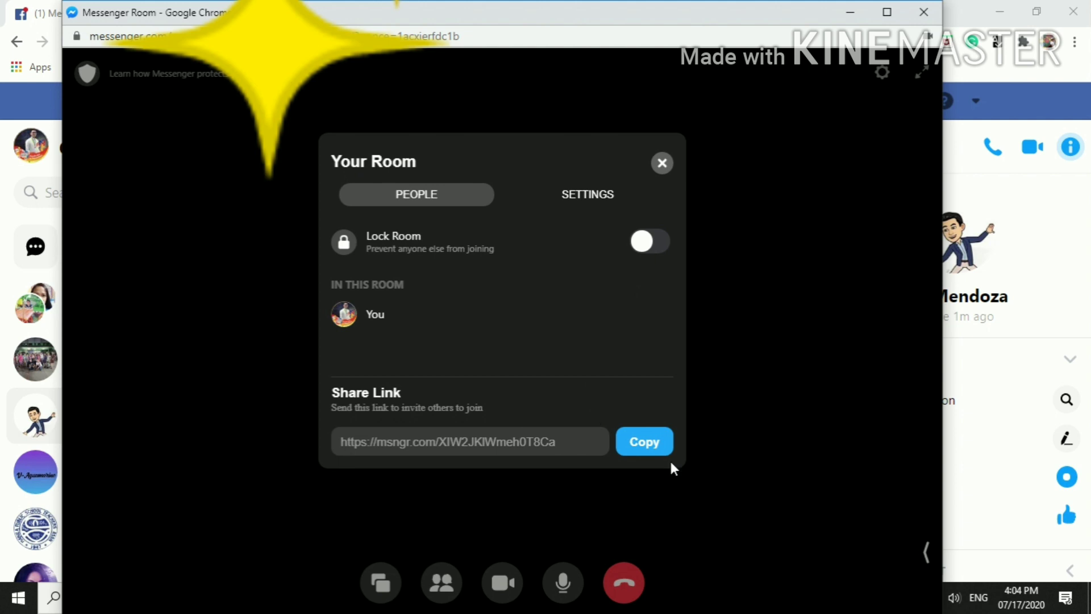
left_click(662, 165)
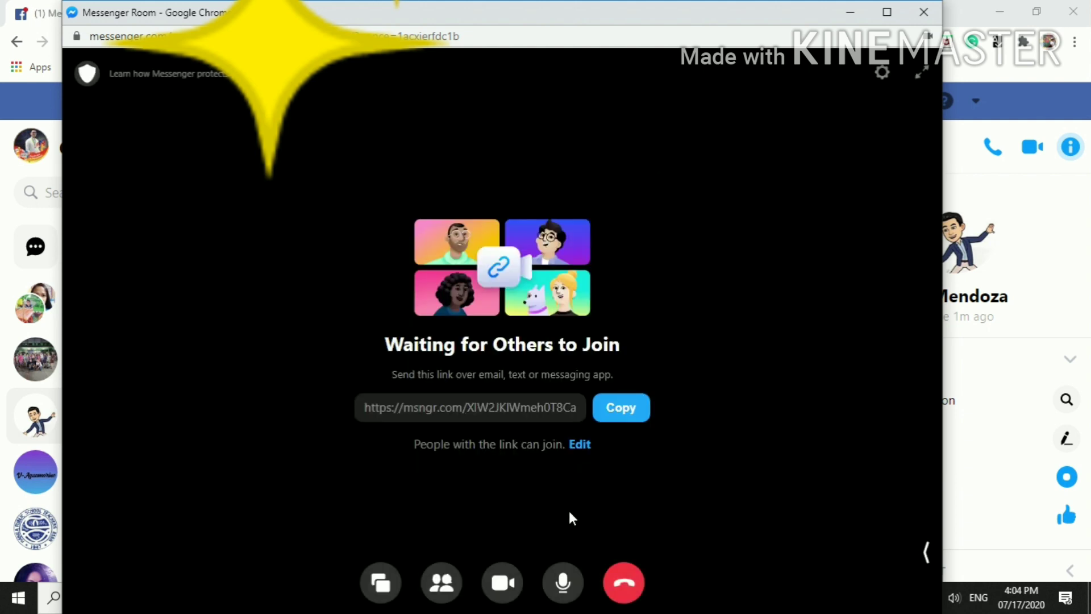
Turn the room camera off and on again, collapse the self-view, and mute and unmute the microphone.
left_click(506, 591)
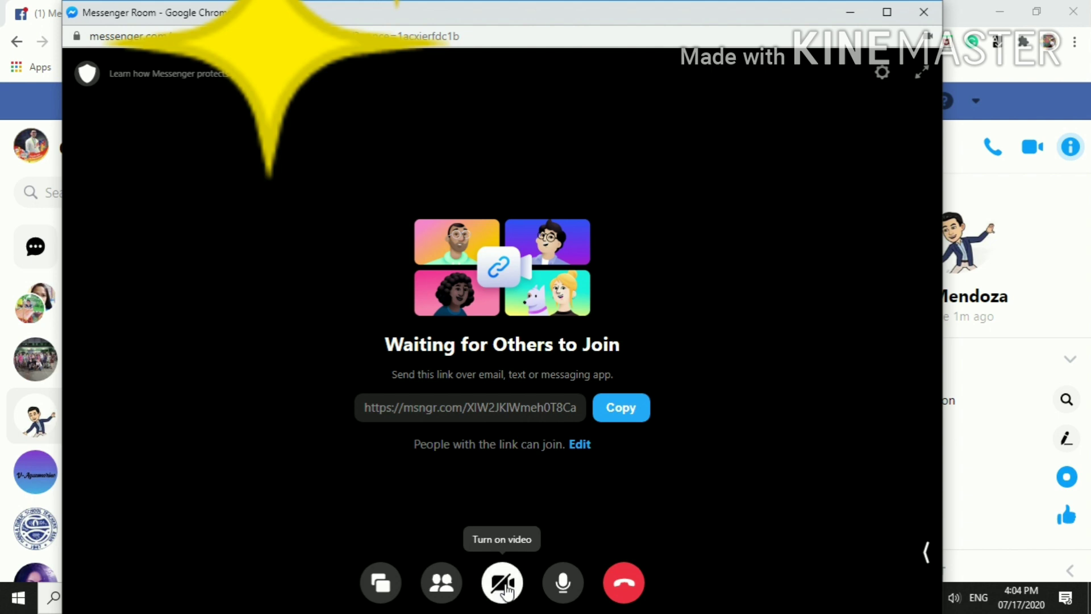
left_click(508, 592)
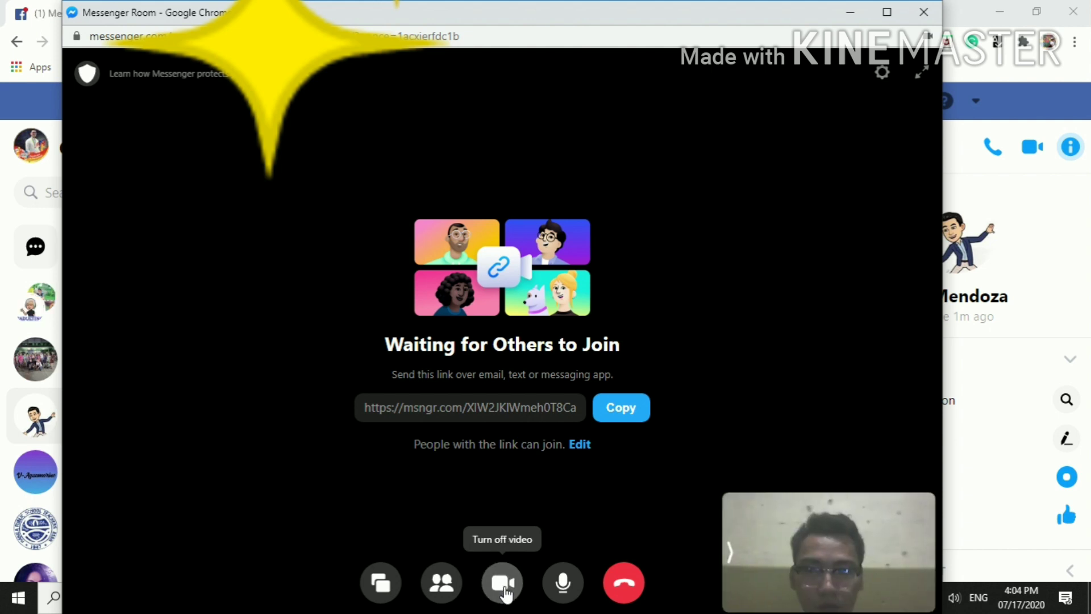
left_click(731, 551)
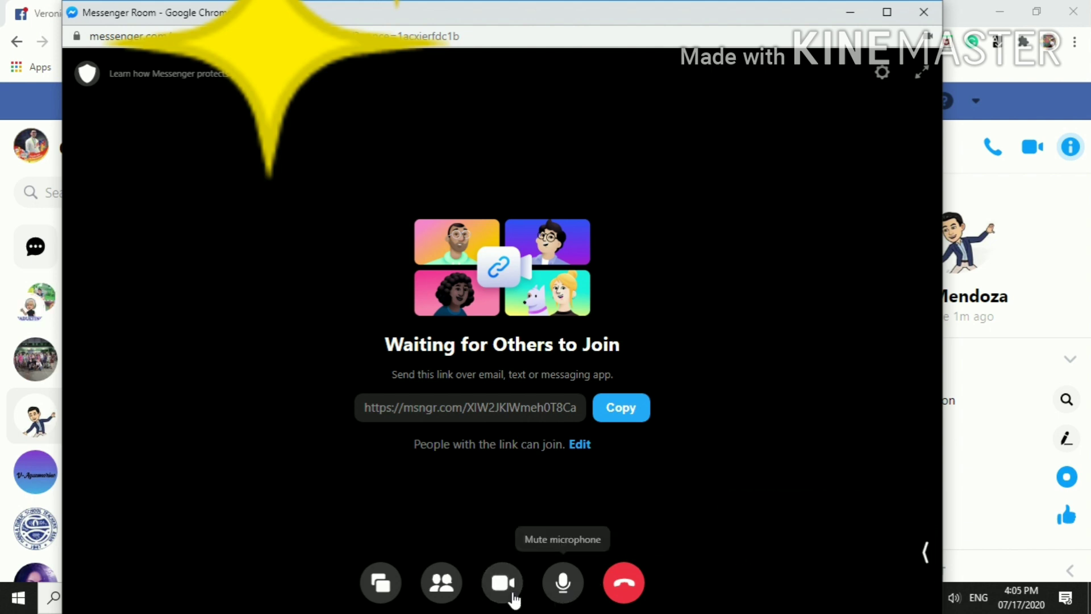
left_click(565, 588)
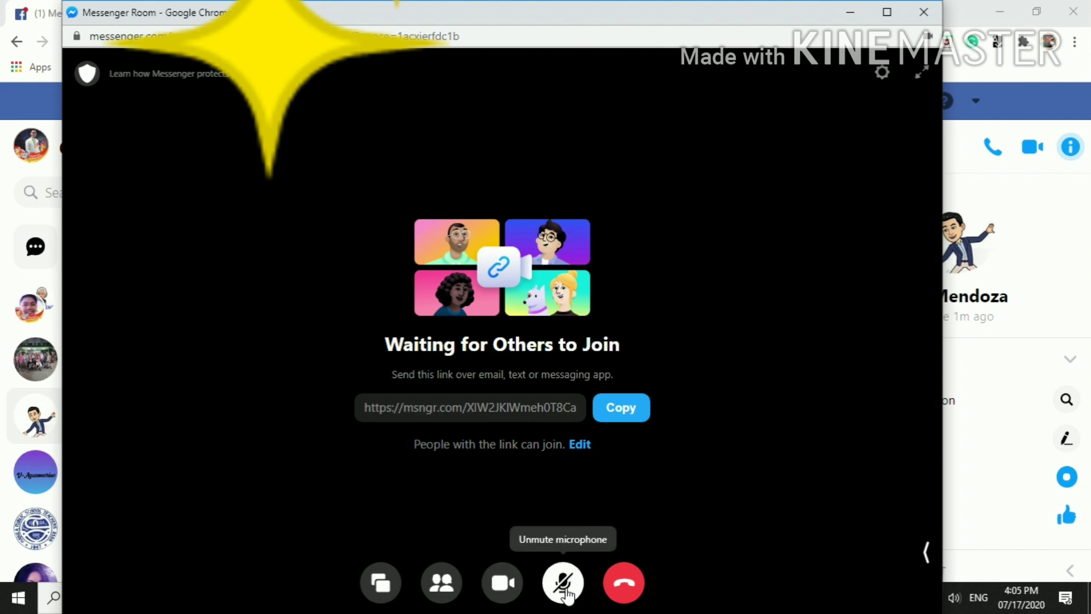
left_click(566, 593)
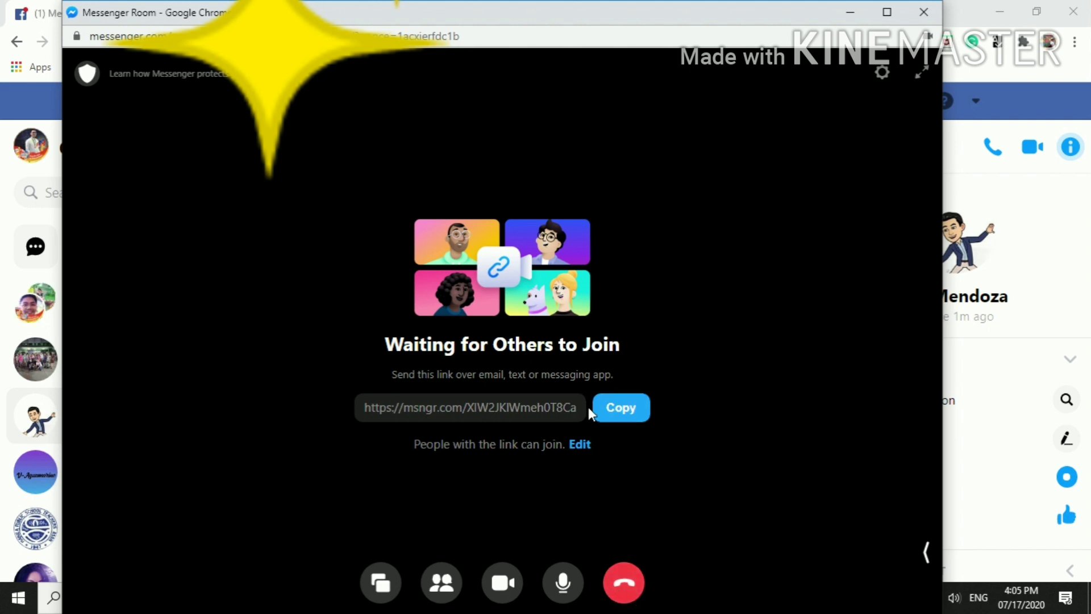
Copy the room's invite link and minimize the room window to get back to the chats.
left_click(370, 407)
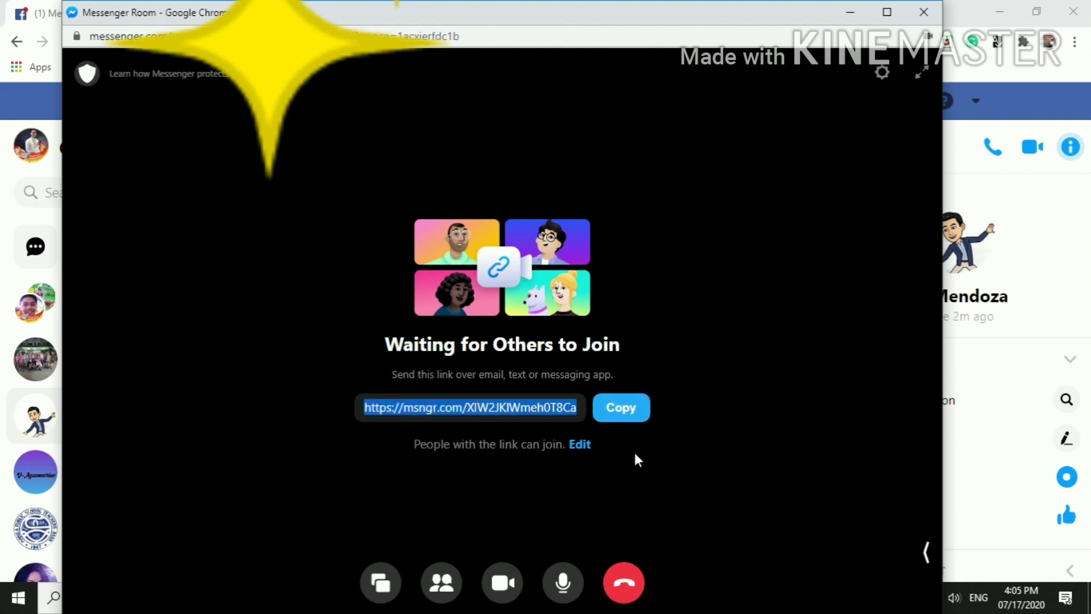
left_click(448, 417)
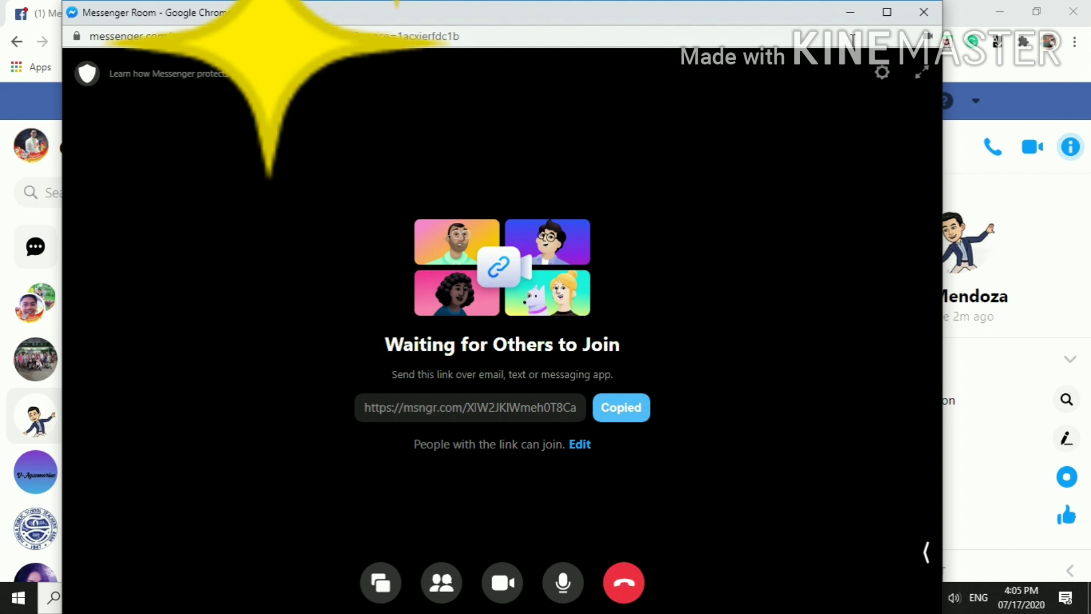
left_click(850, 11)
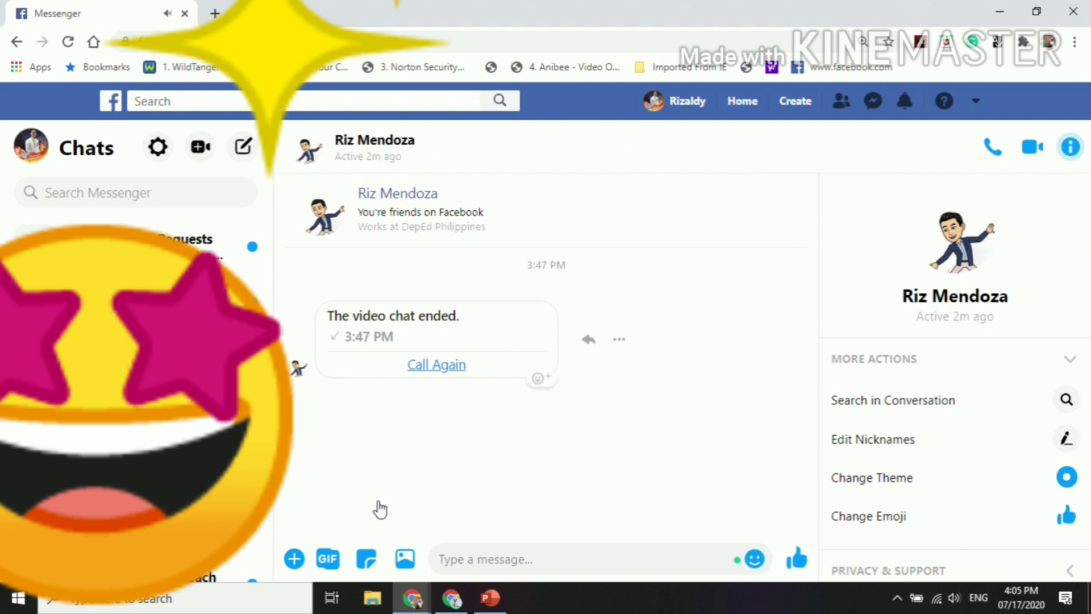
Paste the copied room link into the open conversation and send it as a message.
left_click(486, 558)
right_click(486, 558)
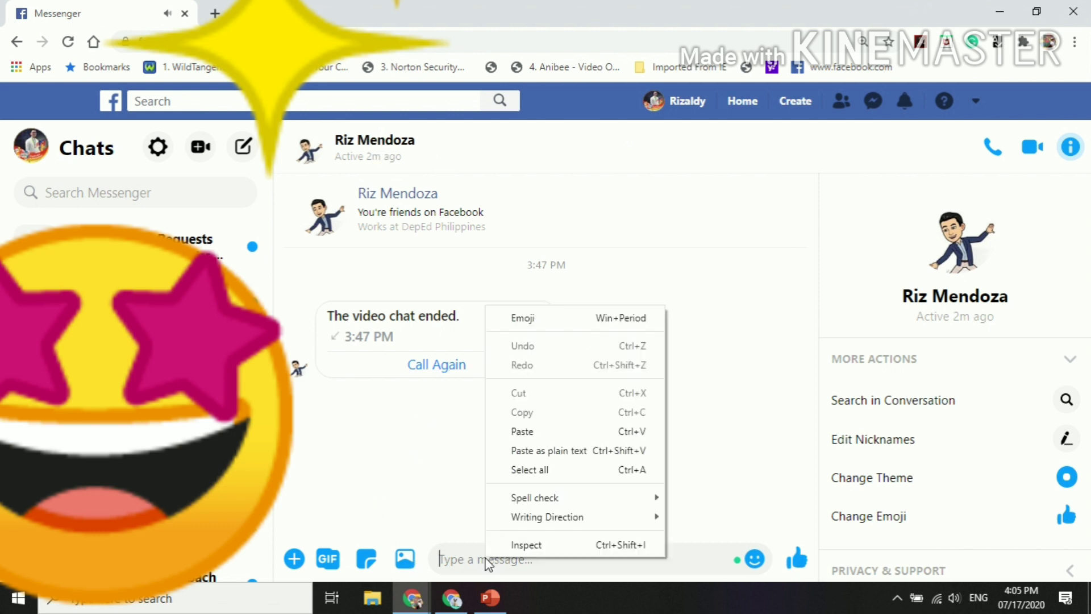
left_click(538, 427)
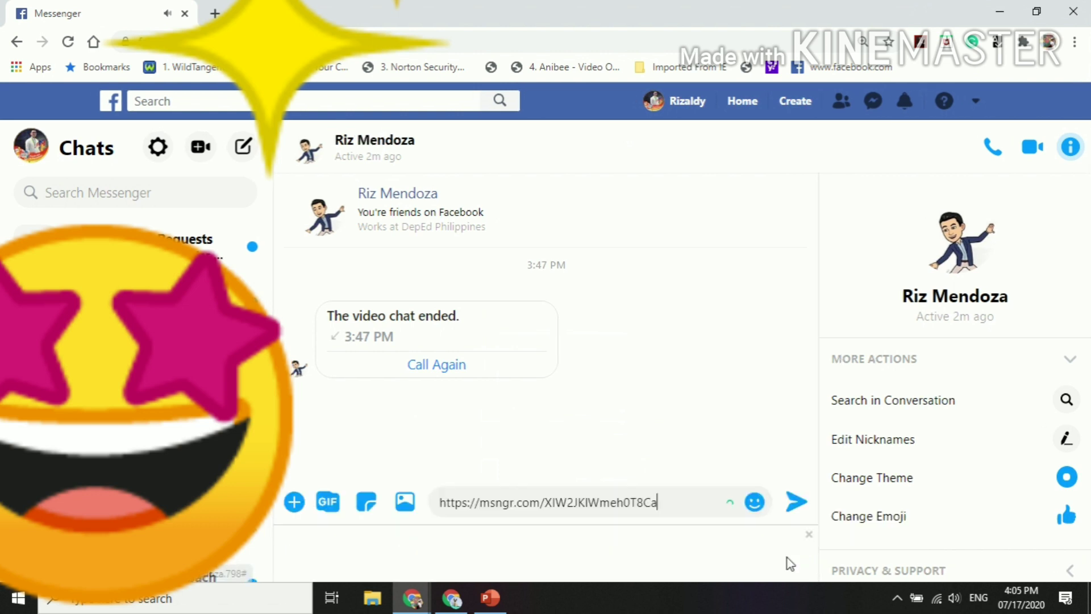
left_click(792, 504)
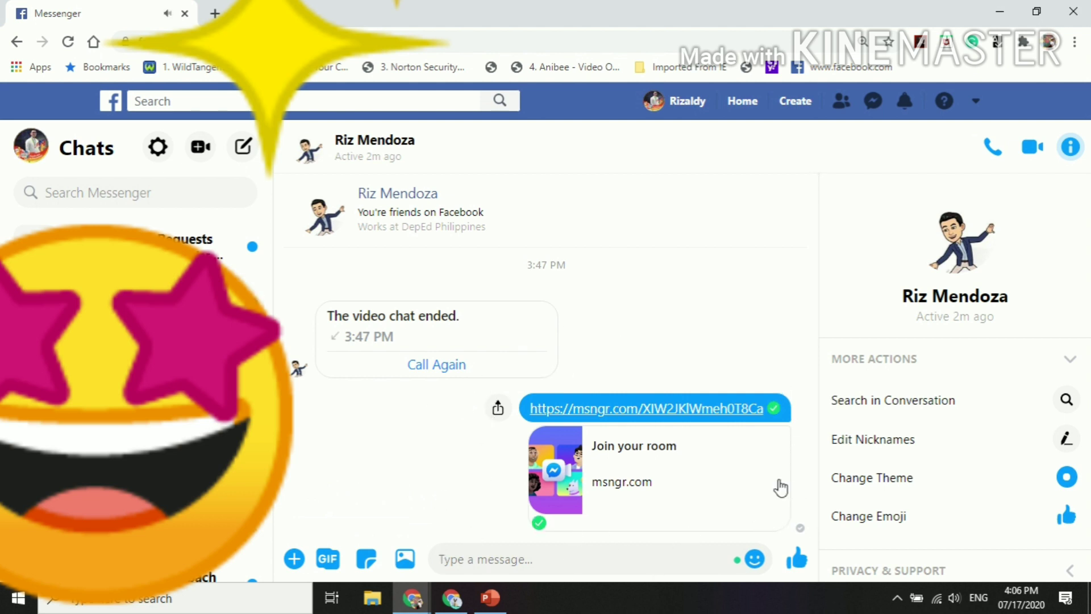
Open the room link that was sent in the conversation.
scroll(739, 510, "down", 1)
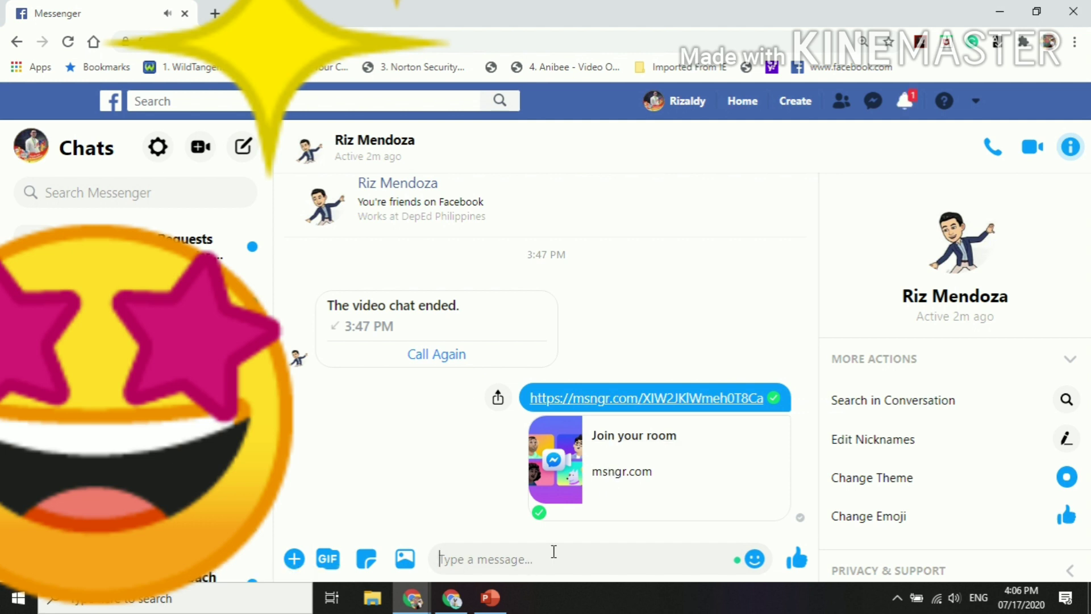
left_click(635, 401)
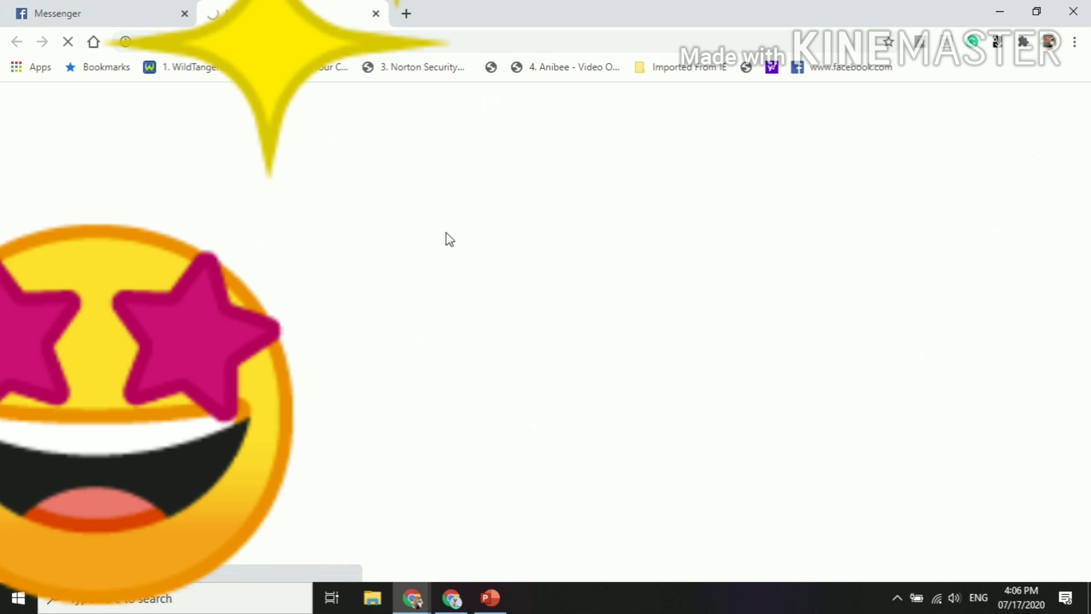
Go back to the Messenger chats, bring the minimized Messenger Room window to the front and maximize it.
left_click(110, 12)
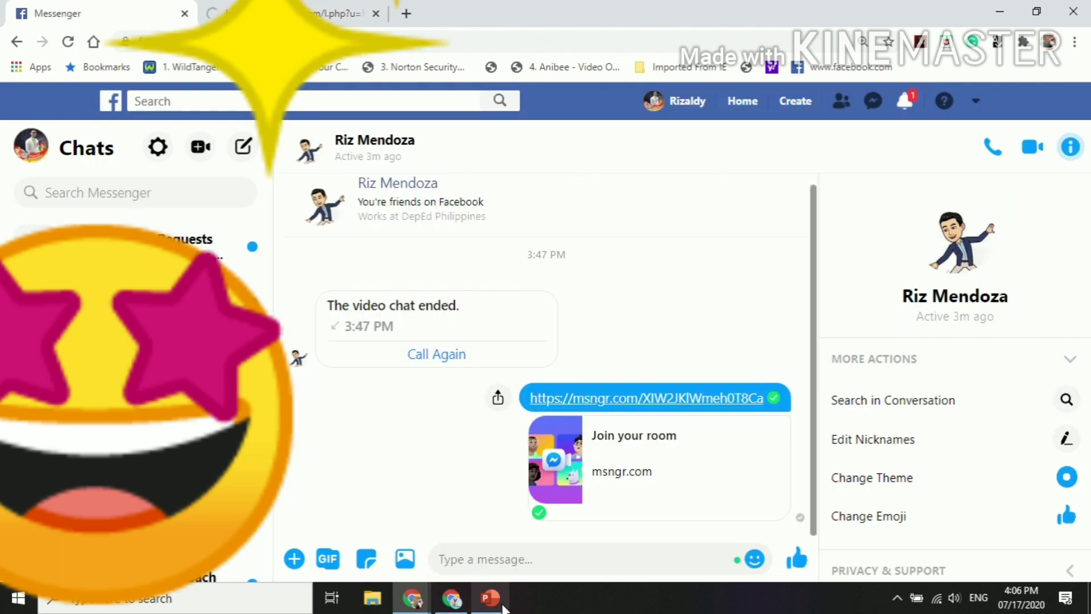
left_click(414, 598)
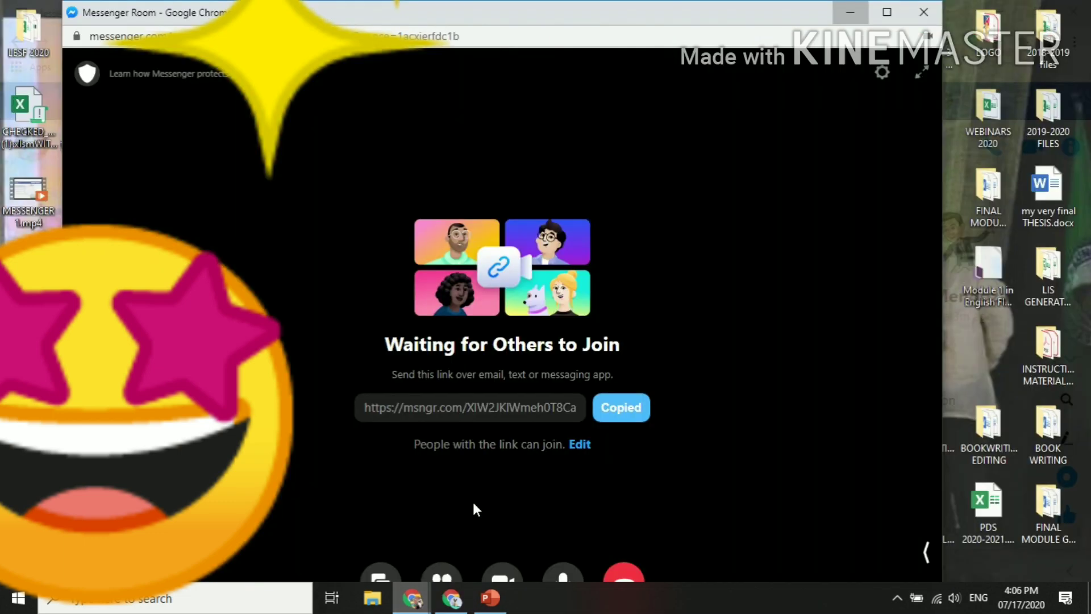
left_click(472, 500)
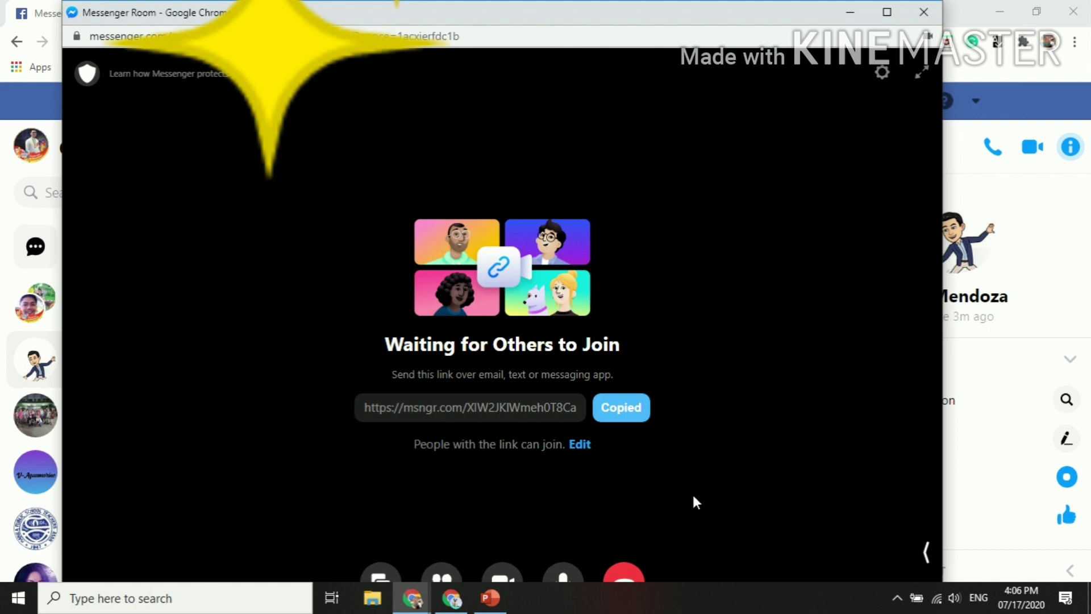
left_click(892, 12)
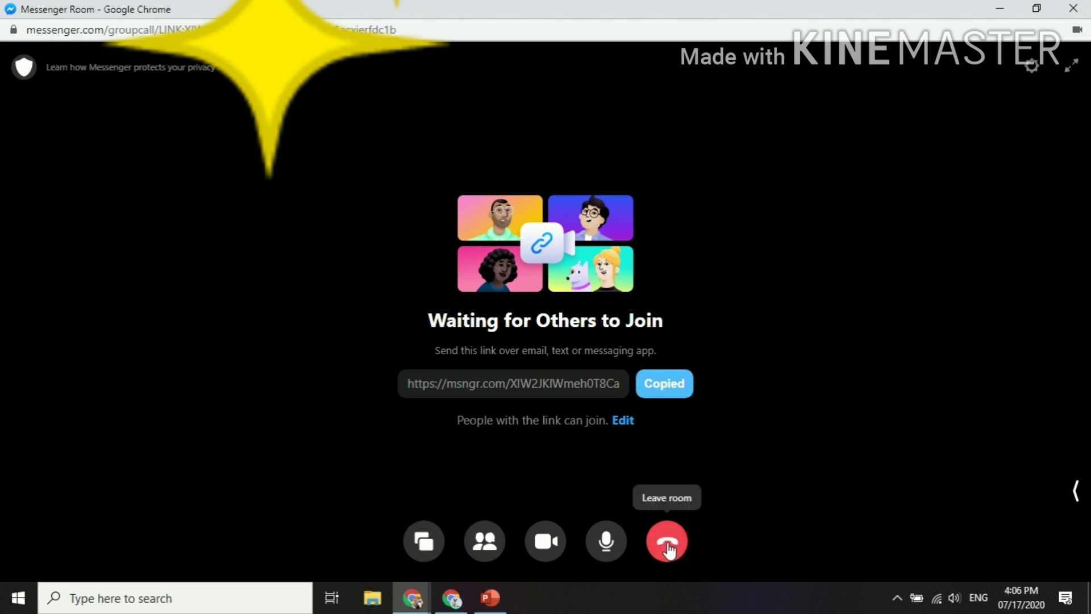
Leave the Messenger room and confirm leaving.
left_click(669, 548)
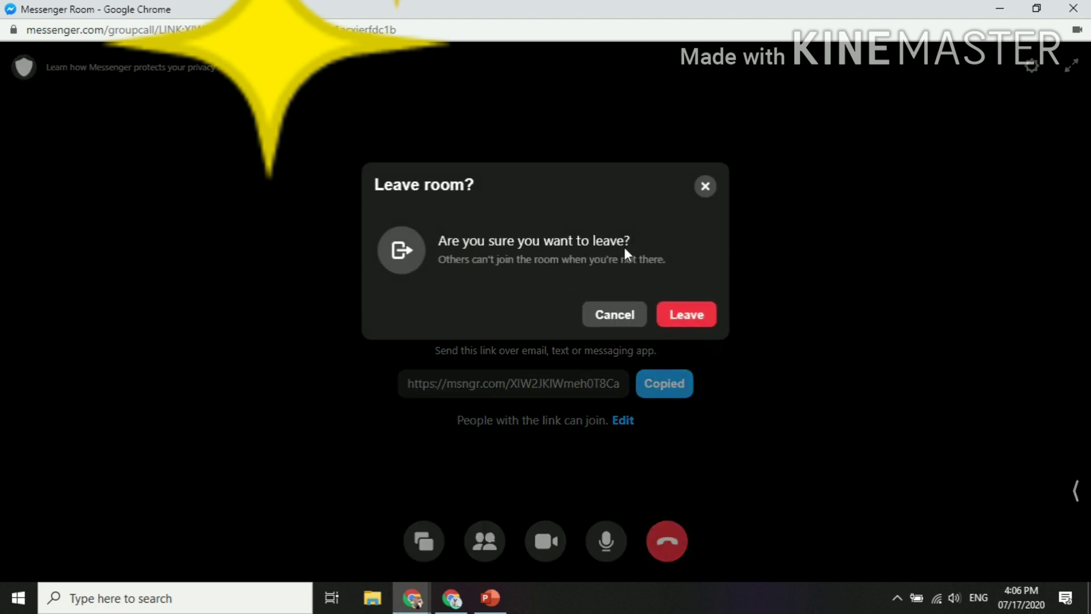
left_click(695, 320)
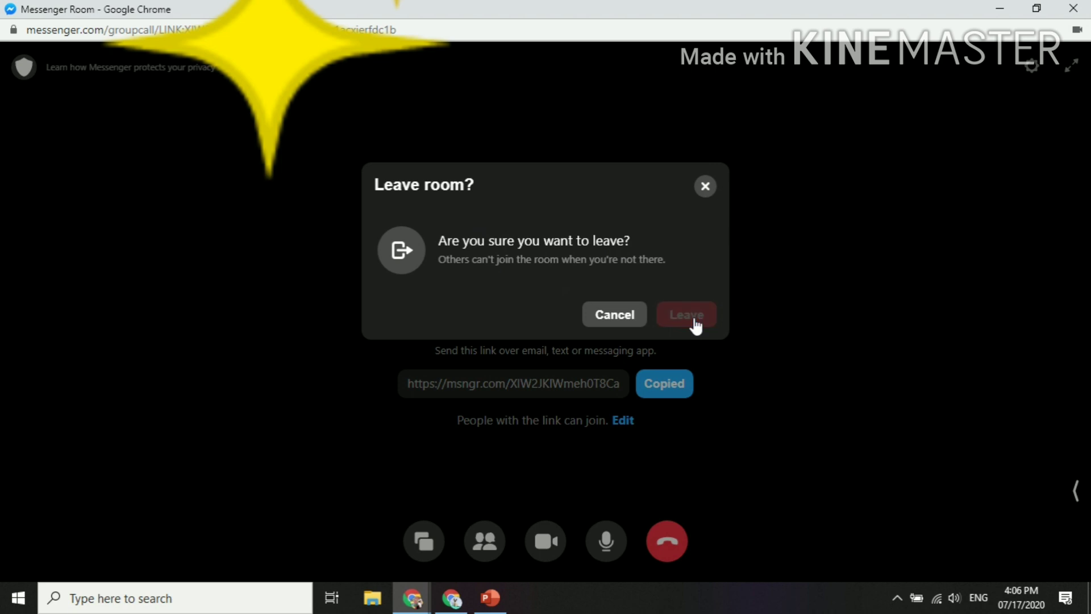